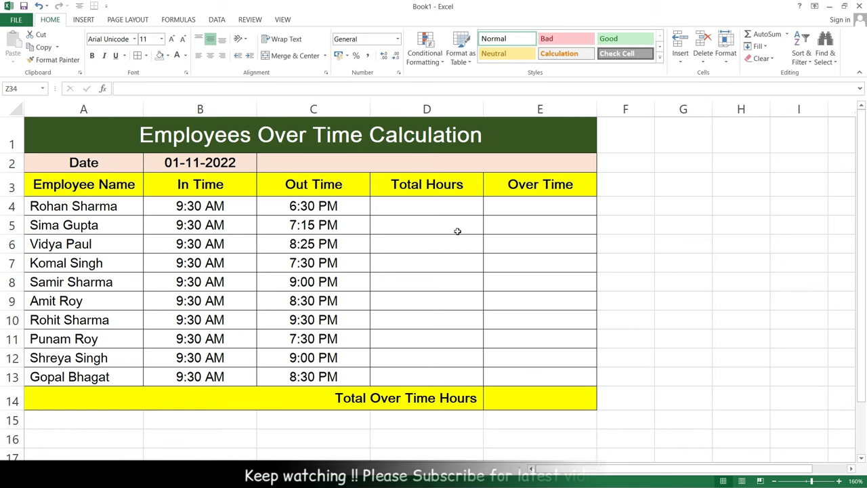
Step: Enter =C4-B4 in D4 to get the first employee's total hours (9:00)
{"action": "left_click", "coordinate": [400, 206]}
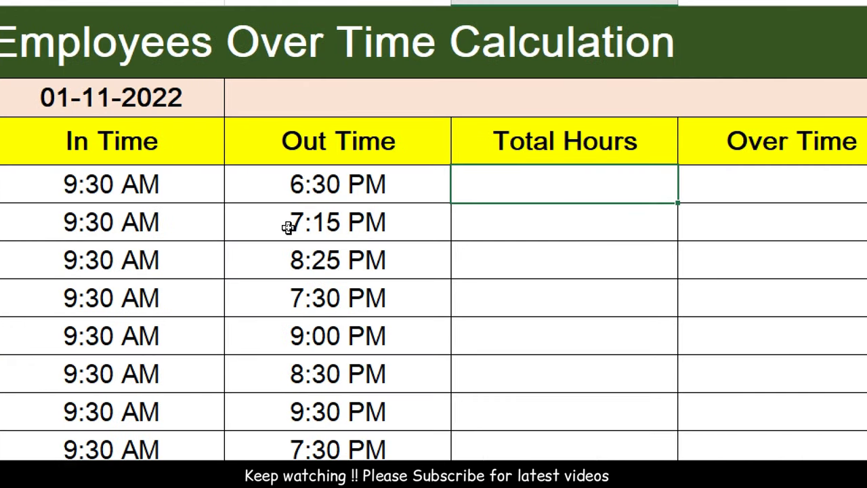
{"action": "type", "text": "="}
{"action": "left_click", "coordinate": [302, 184]}
{"action": "type", "text": "-"}
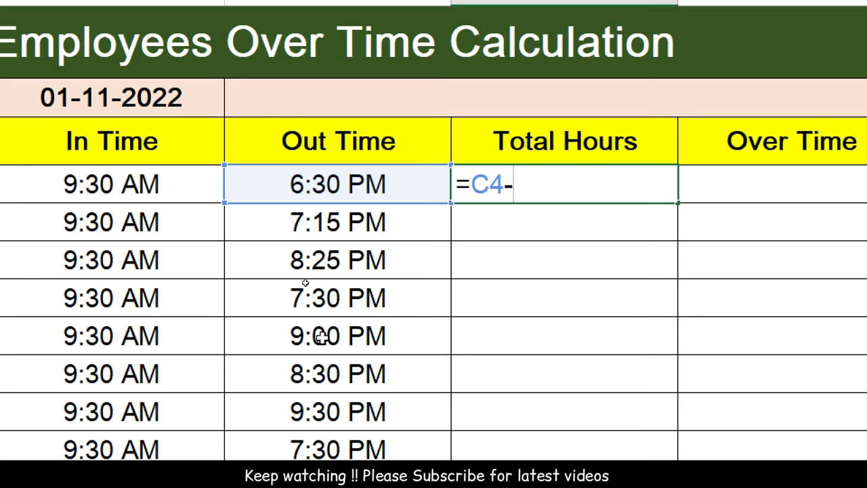
{"action": "left_click", "coordinate": [122, 176]}
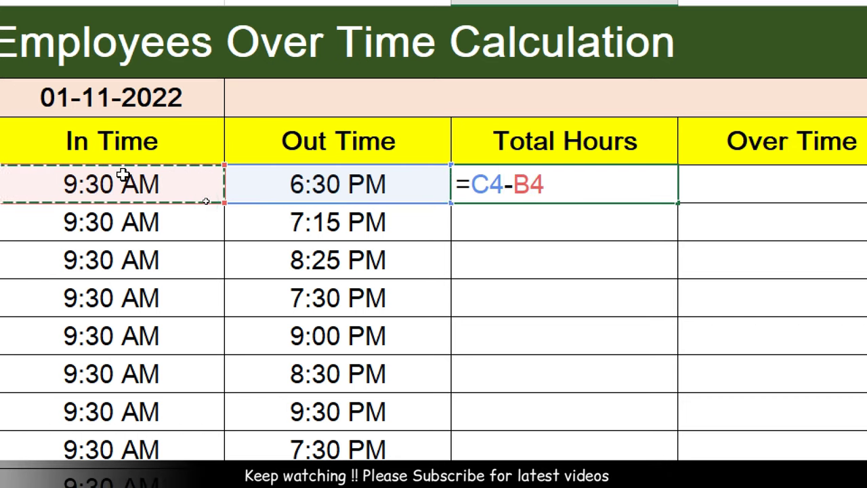
{"action": "key", "text": "Return"}
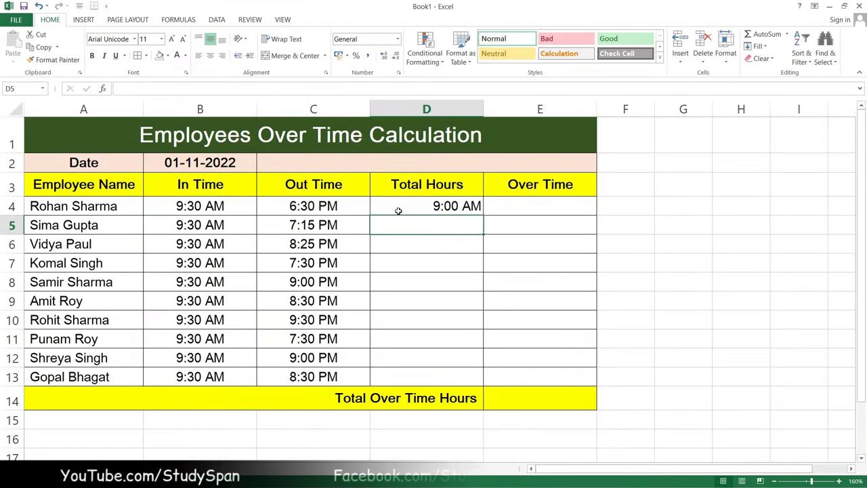
{"action": "left_click", "coordinate": [404, 208]}
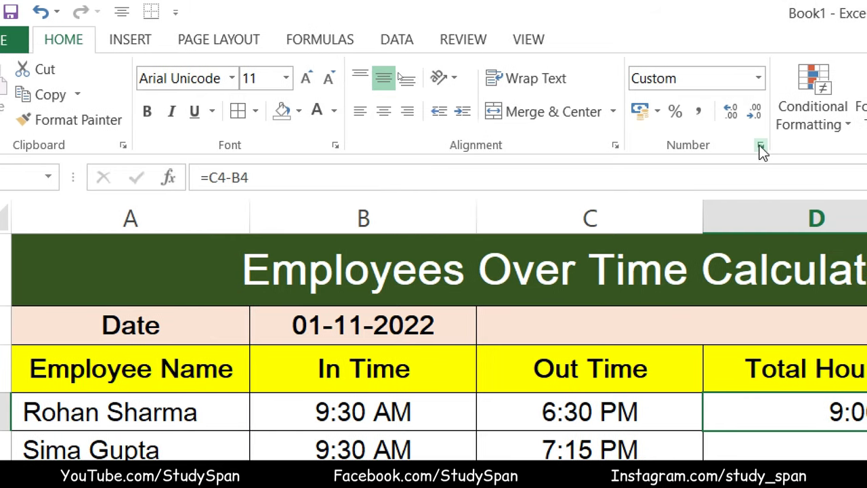
Step: Format D4 as custom hh:mm and fill the Total Hours formula down to D13
{"action": "left_click", "coordinate": [763, 148]}
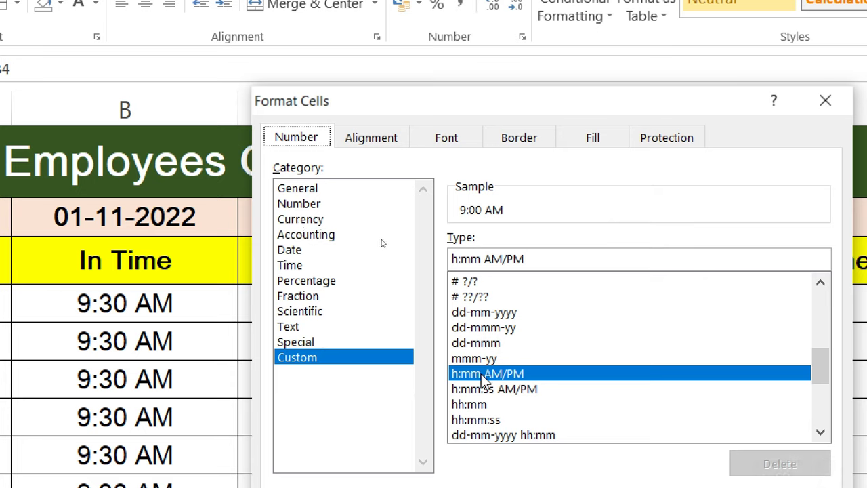
{"action": "left_click", "coordinate": [475, 407]}
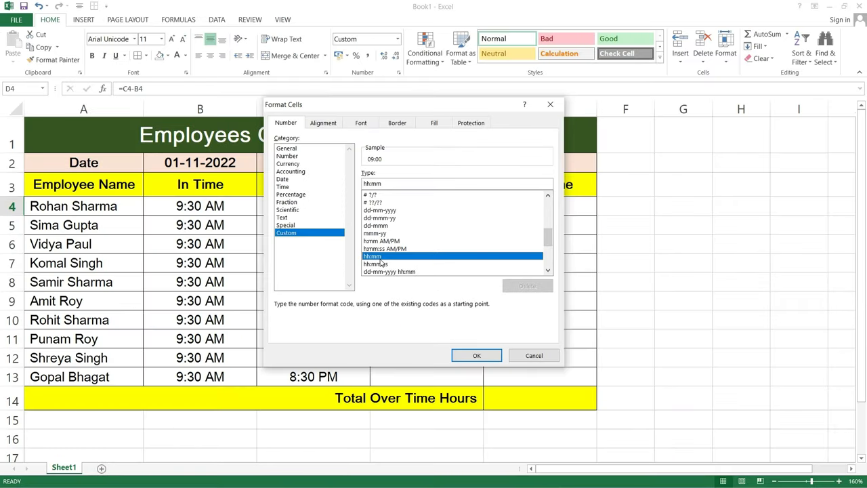
{"action": "left_click", "coordinate": [478, 356]}
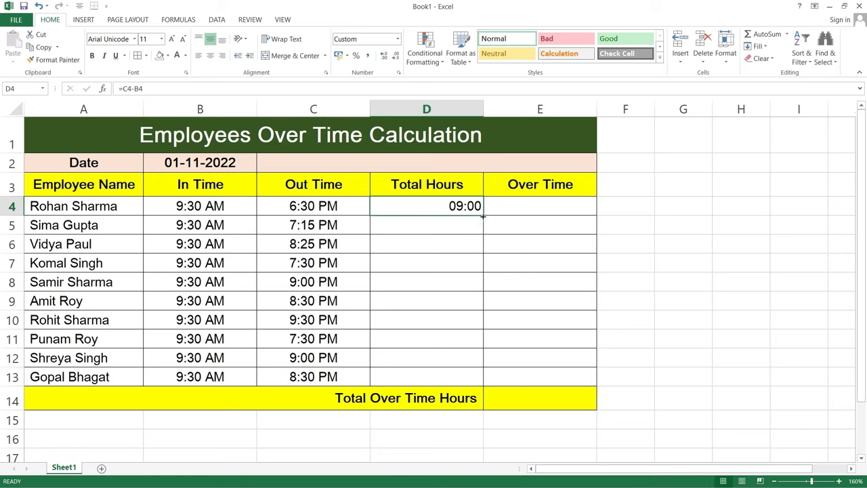
{"action": "left_click_drag", "start_coordinate": [483, 216], "coordinate": [476, 382]}
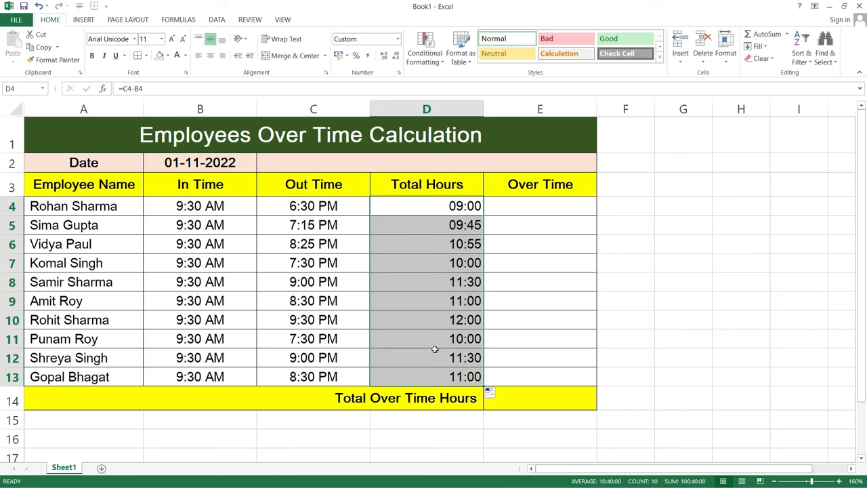
{"action": "left_click", "coordinate": [548, 202]}
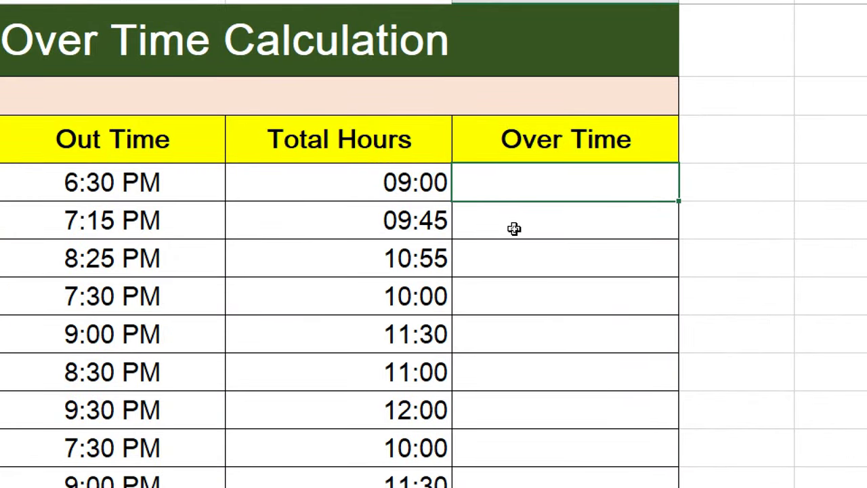
Step: Enter =D4-TIME(8,0,0) in E4, giving 01:00 of overtime
{"action": "type", "text": "="}
{"action": "left_click", "coordinate": [392, 189]}
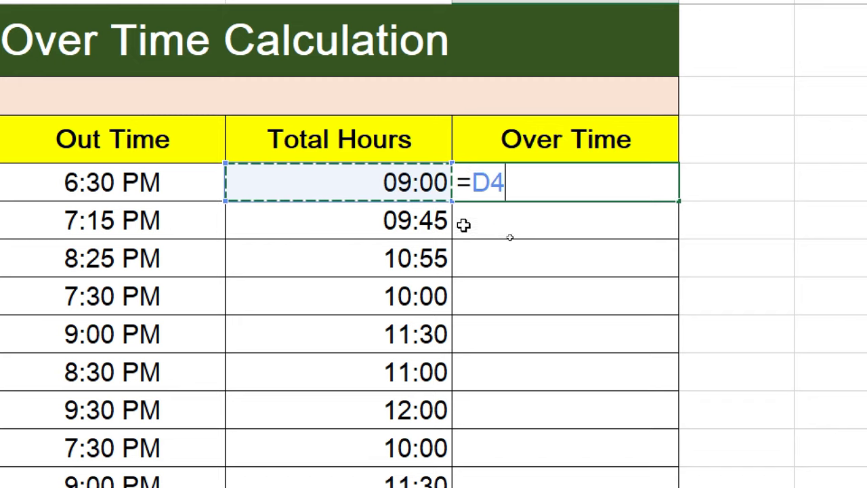
{"action": "type", "text": "-"}
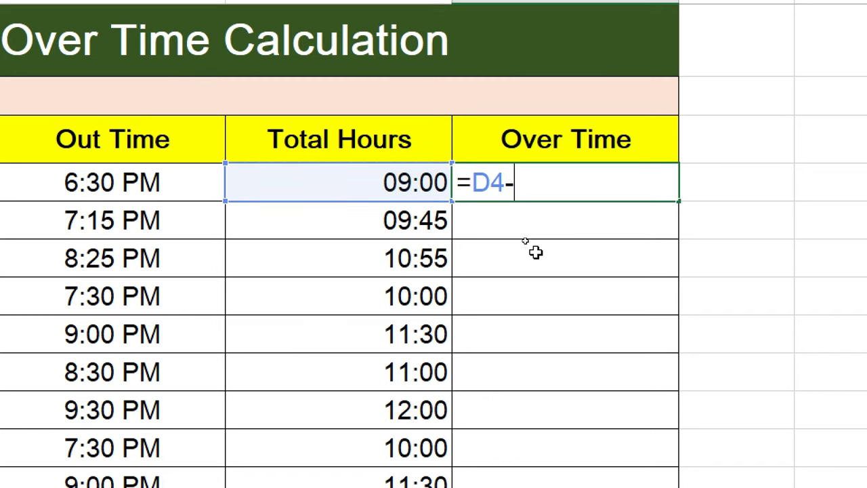
{"action": "type", "text": "T"}
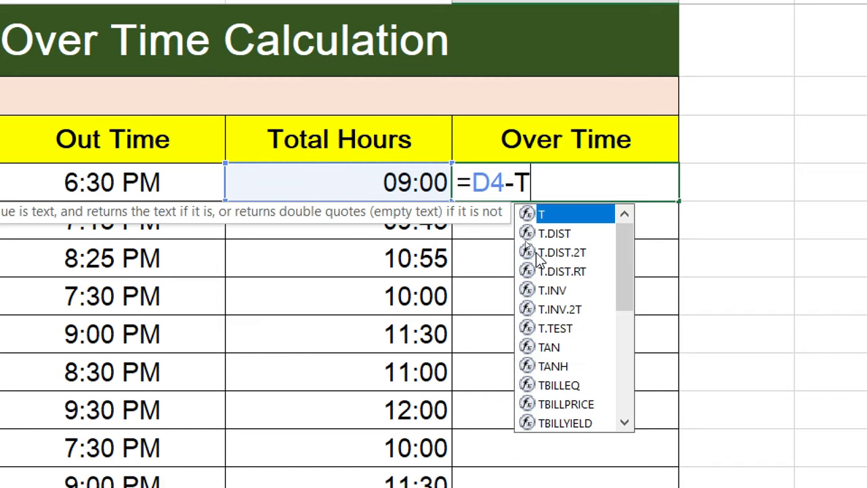
{"action": "type", "text": "IME("}
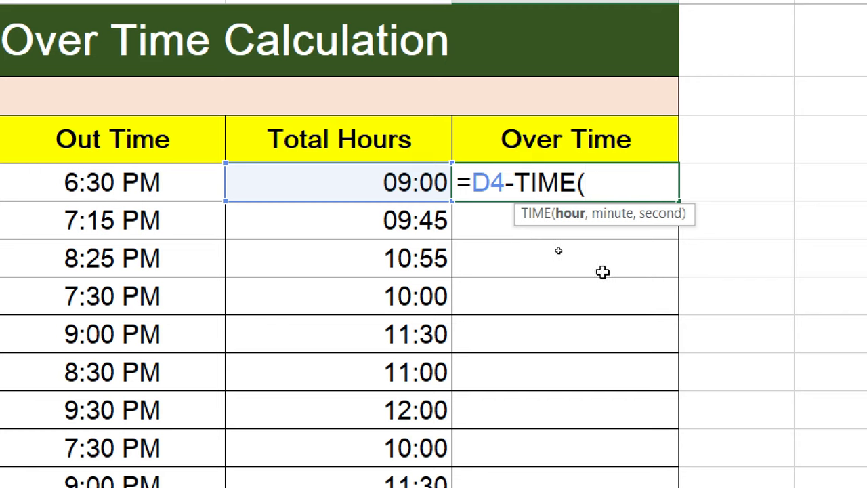
{"action": "type", "text": "8,"}
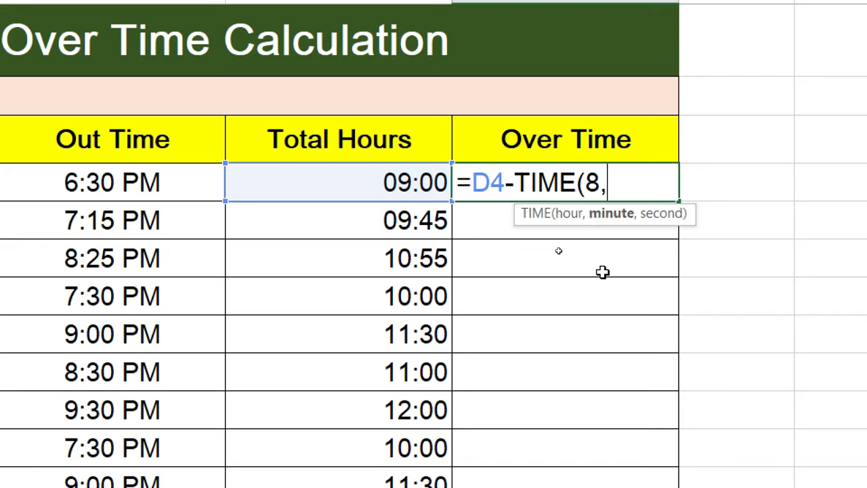
{"action": "type", "text": "0,"}
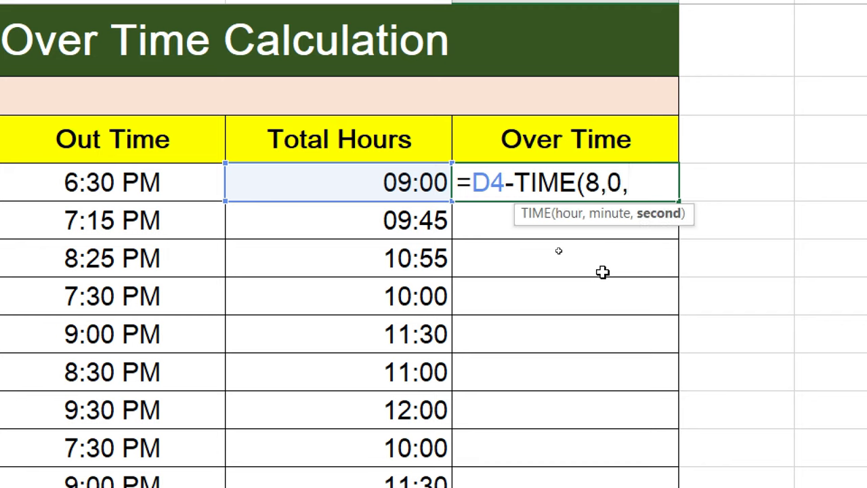
{"action": "type", "text": "0)"}
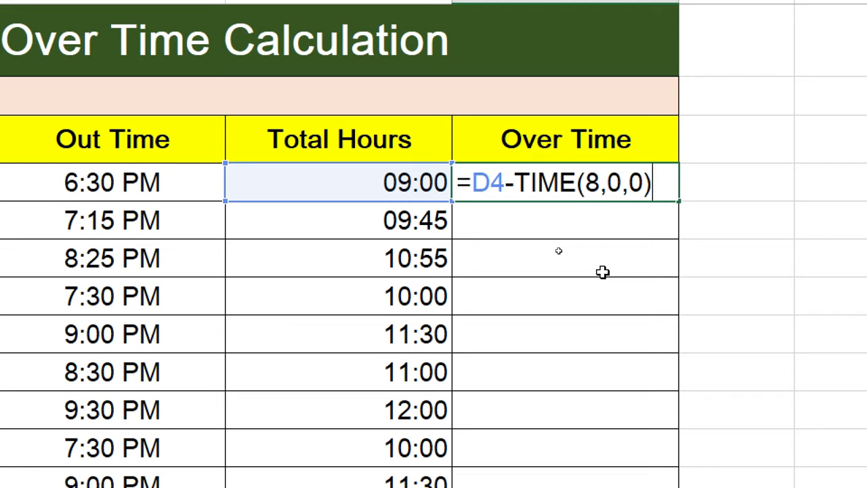
{"action": "key", "text": "Return"}
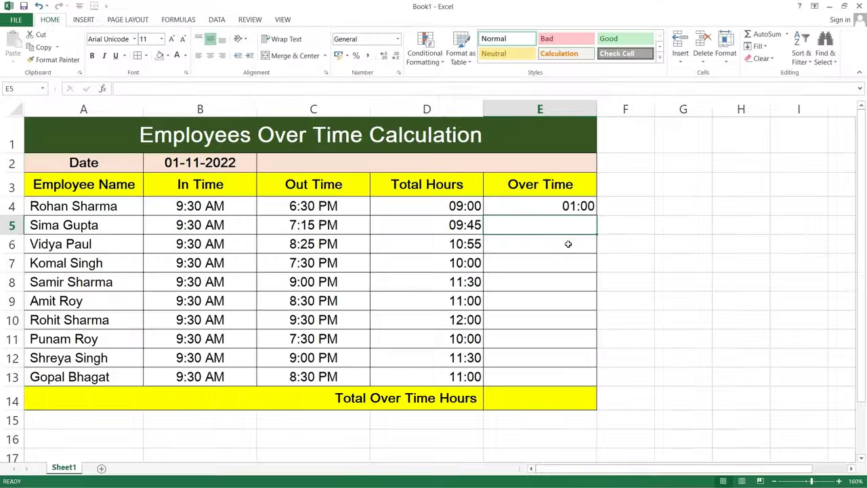
Step: Fill the E4 overtime formula down through E13 and check the copied result
{"action": "left_click", "coordinate": [570, 206]}
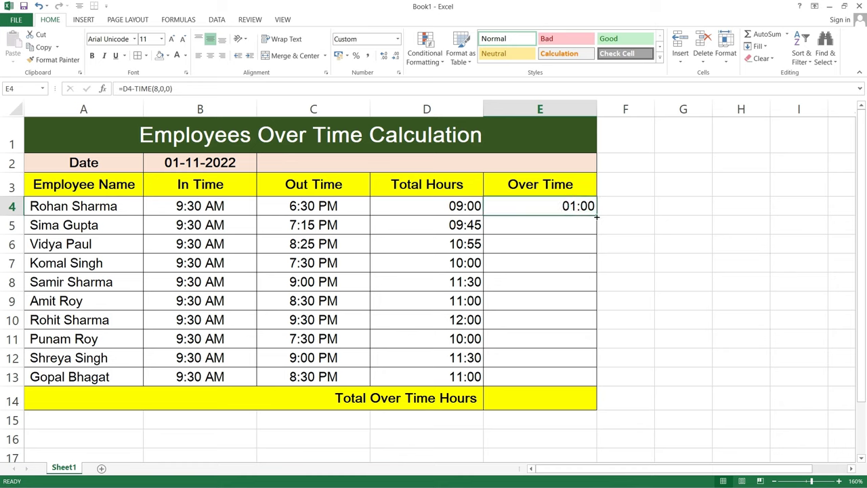
{"action": "mouse_move", "coordinate": [597, 215]}
{"action": "left_mouse_down"}
{"action": "mouse_move", "coordinate": [594, 381]}
{"action": "mouse_move", "coordinate": [563, 381]}
{"action": "left_mouse_up"}
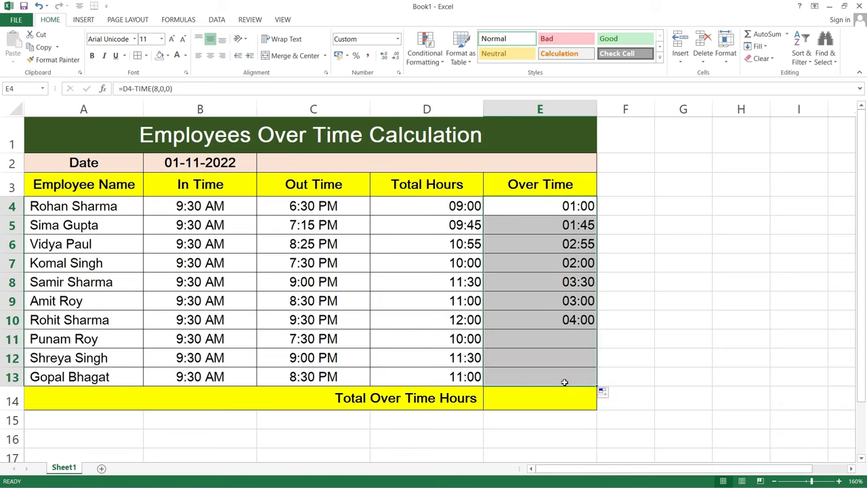
{"action": "left_click", "coordinate": [547, 317]}
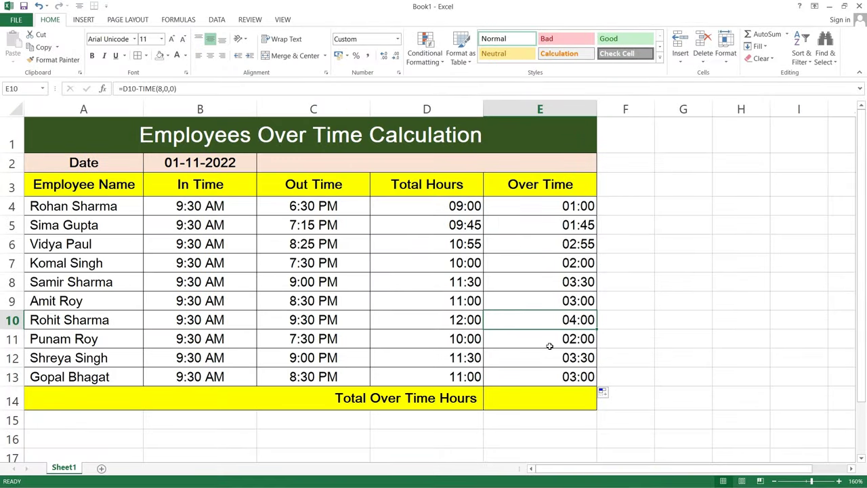
{"action": "left_click", "coordinate": [562, 403]}
{"action": "left_click", "coordinate": [561, 402]}
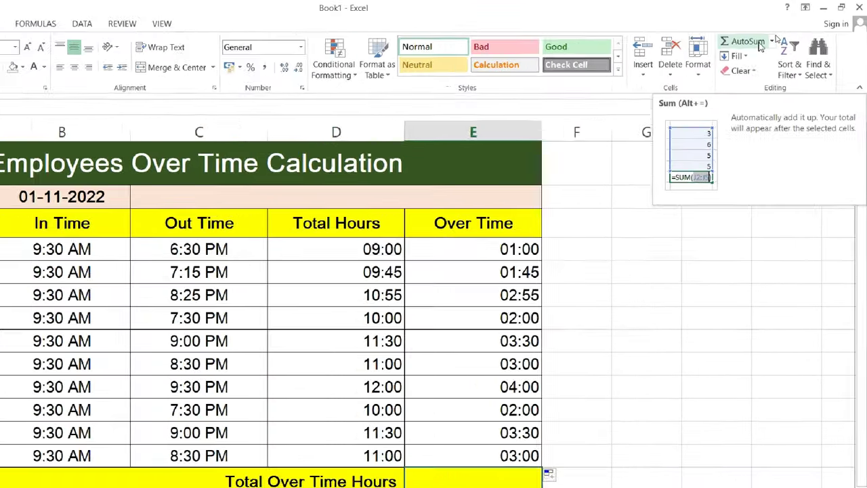
Step: AutoSum the Over Time column into E14 as =SUM(E4:E13)
{"action": "left_click", "coordinate": [747, 45]}
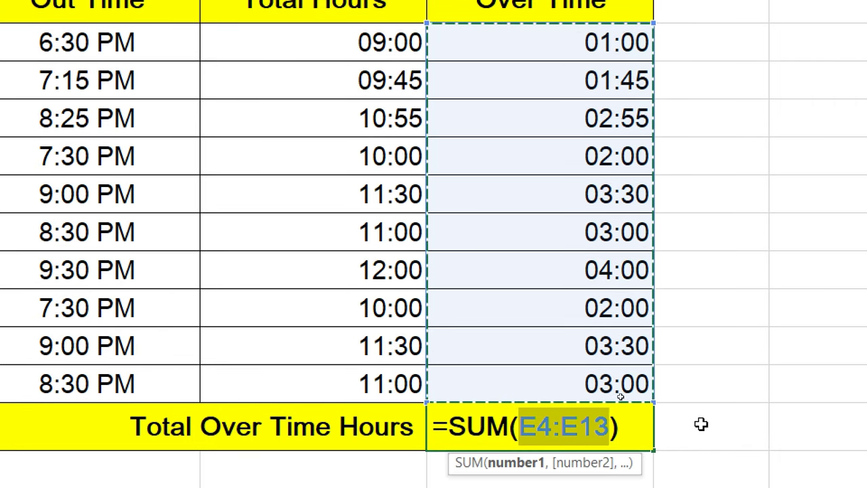
{"action": "key", "text": "Return"}
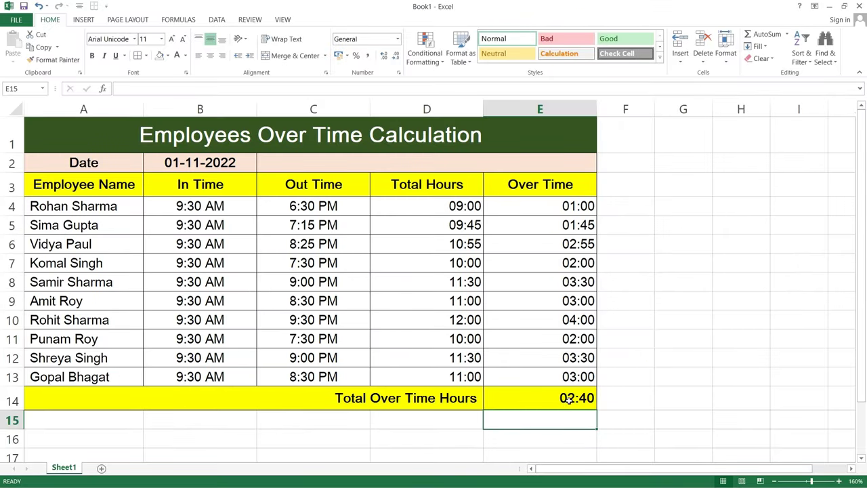
{"action": "left_click", "coordinate": [547, 396]}
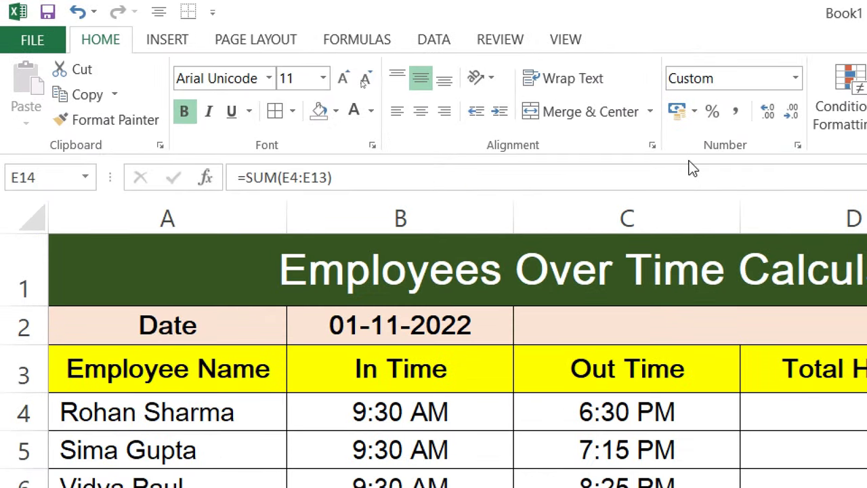
Step: Apply the custom [h]:mm format to E14 so it shows 26:40
{"action": "left_click", "coordinate": [739, 147]}
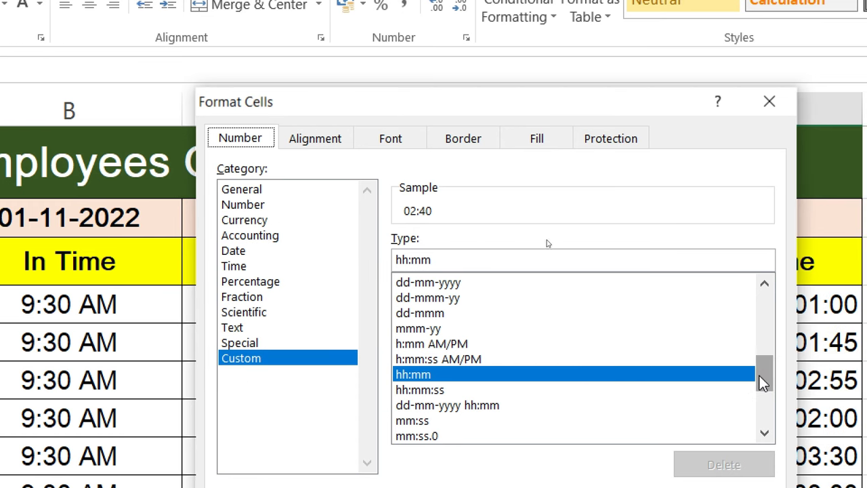
{"action": "left_click_drag", "start_coordinate": [764, 383], "coordinate": [757, 419]}
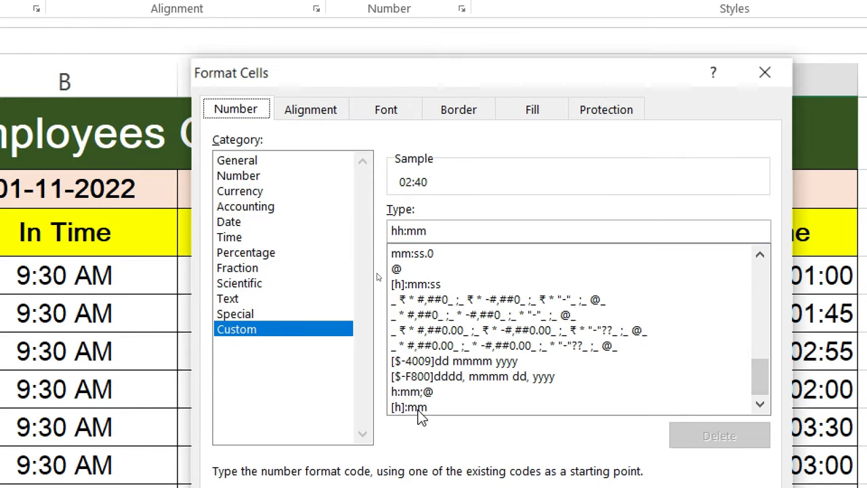
{"action": "left_click", "coordinate": [411, 407]}
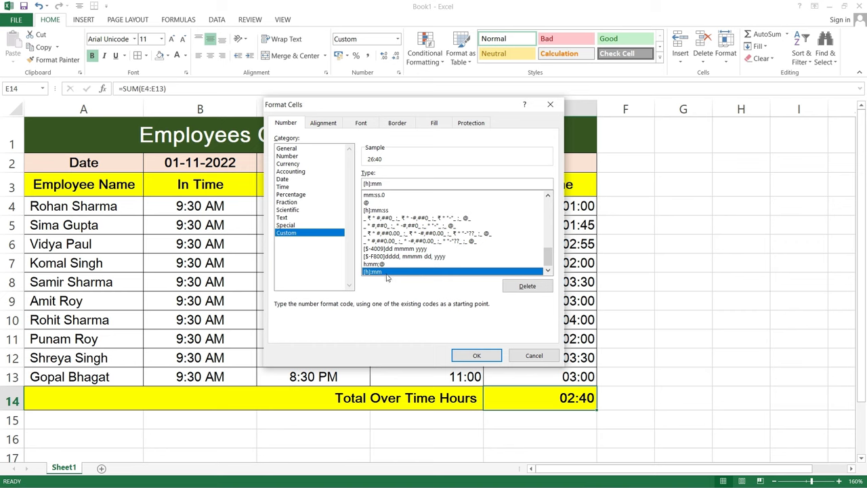
{"action": "left_click", "coordinate": [477, 355]}
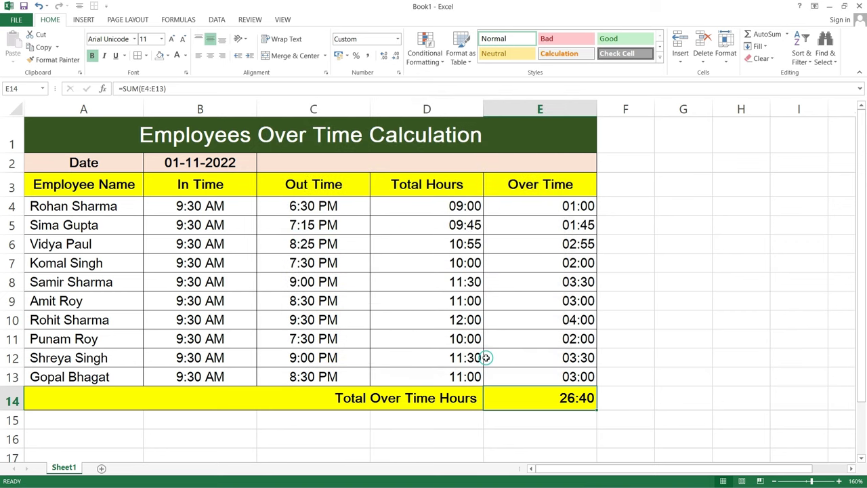